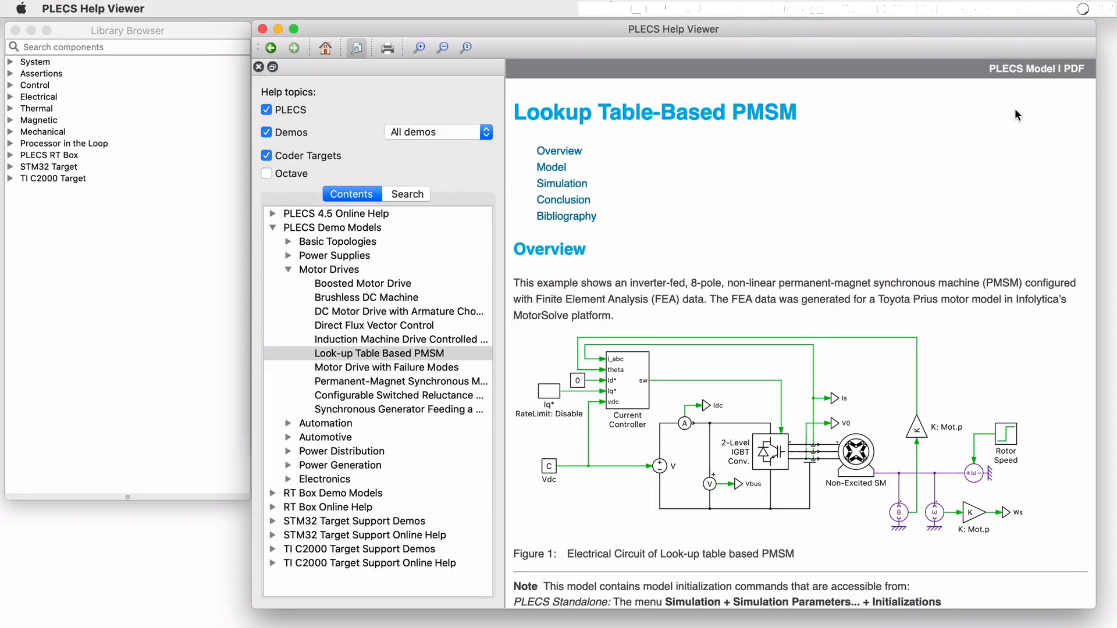
Open the lookup-table PMSM demo model from the Help Viewer's 'PLECS Model' link
click(1018, 69)
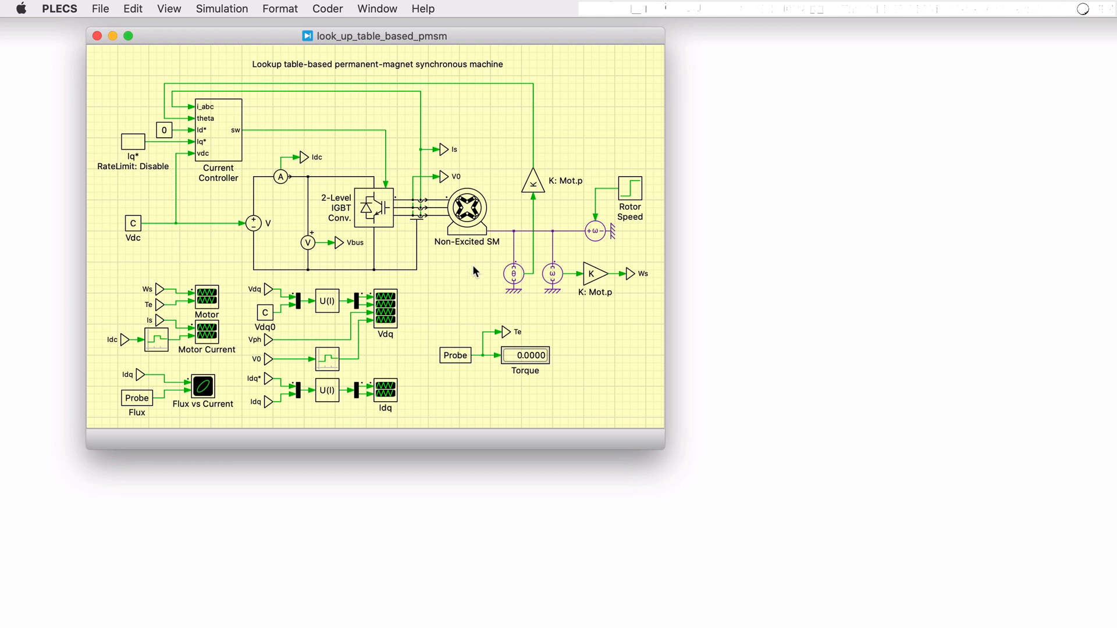
Inspect the machine, voltage source and 2-Level IGBT Conv. subsystem, closing it again
click(473, 246)
click(254, 224)
right_click(359, 223)
click(524, 341)
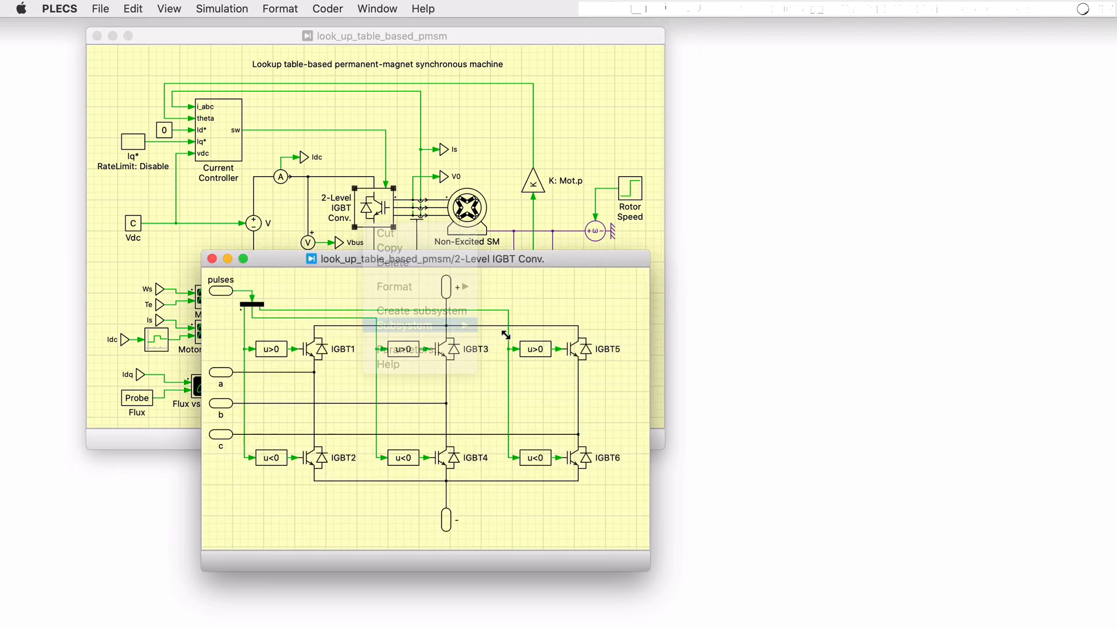
click(212, 260)
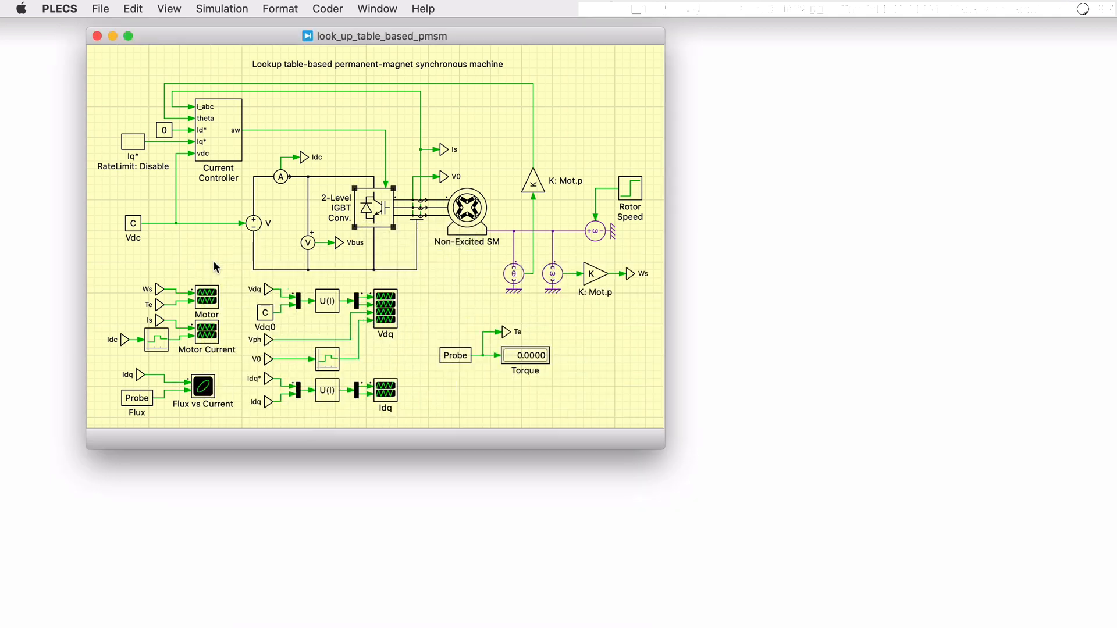
click(505, 237)
Inspect the ω and θ sensors, Mot.p gain, Current Controller, rotor speed and Iq* blocks
click(552, 276)
shift+click(519, 280)
click(590, 277)
click(240, 148)
click(594, 232)
click(164, 131)
shift+click(132, 143)
Look under the masks of both nested Regulator blocks and open the C-Script block's parameters
double_click(217, 141)
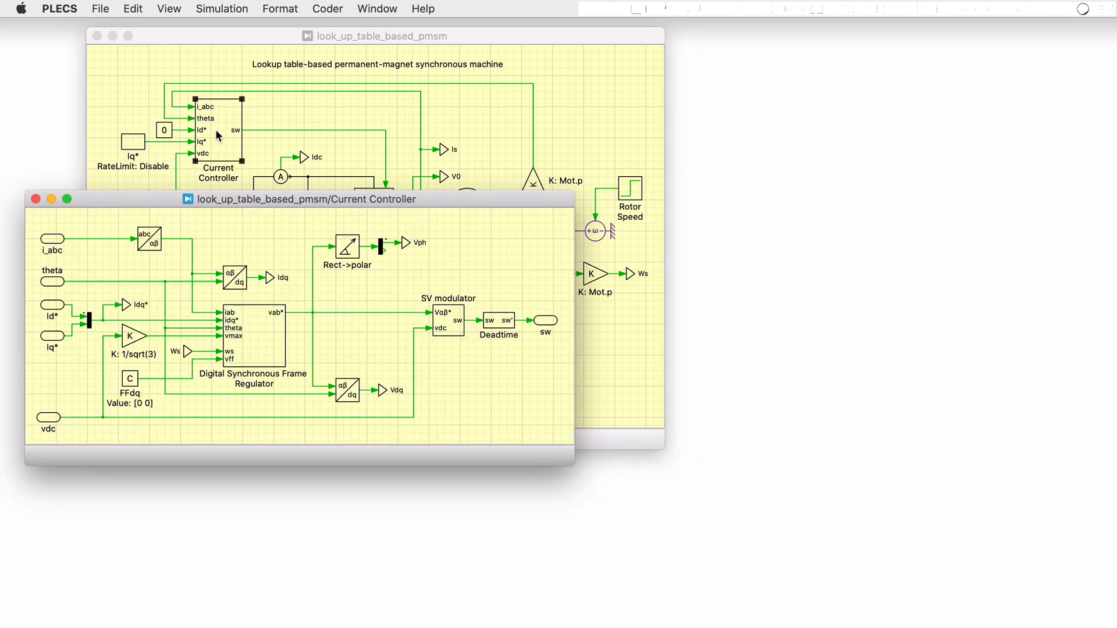
click(254, 320)
right_click(270, 331)
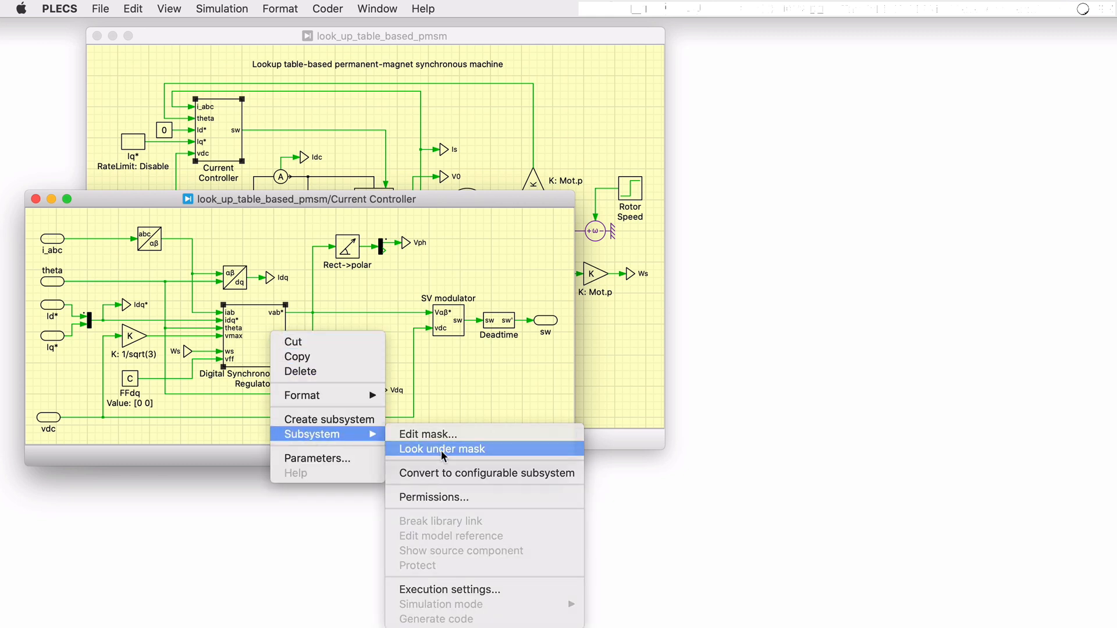
click(431, 449)
right_click(221, 390)
mouse_move(265, 496)
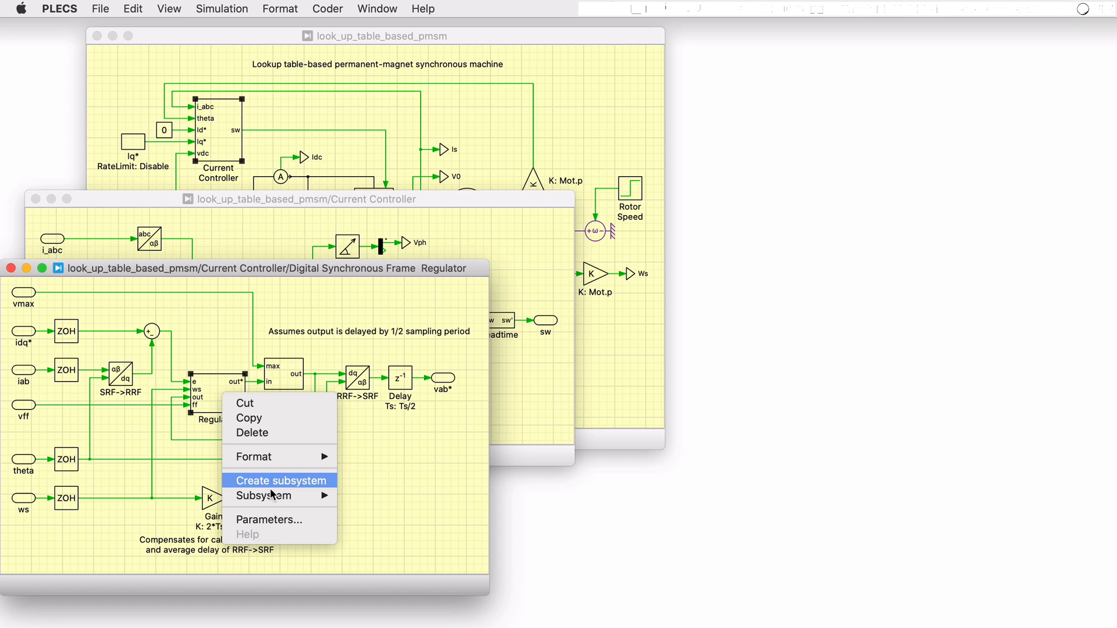
click(377, 511)
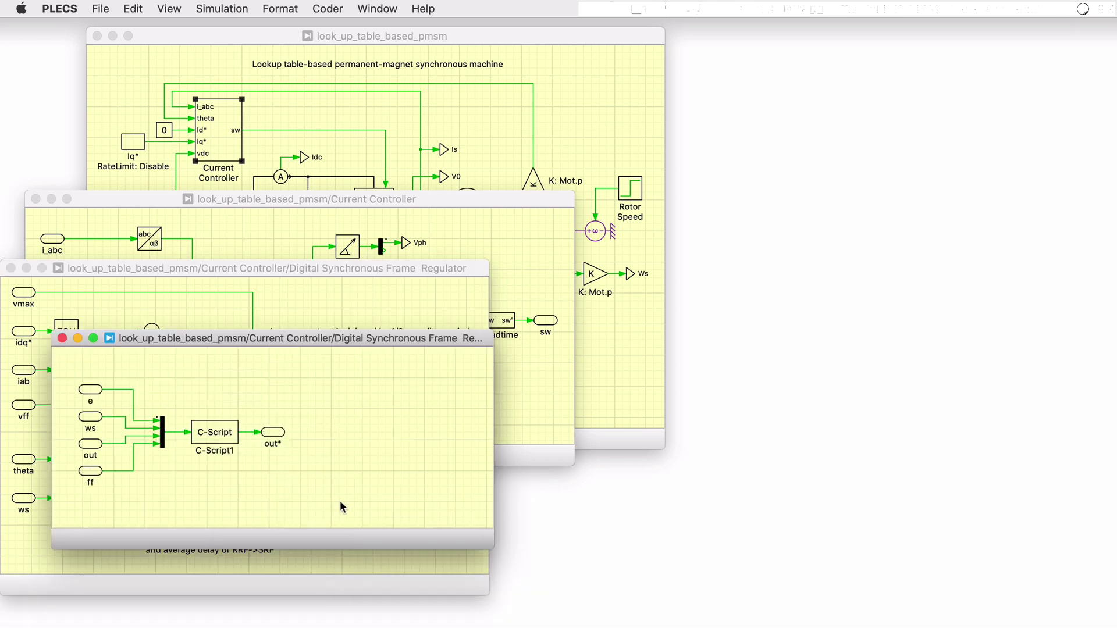
double_click(229, 436)
View the C-Script's update function code, then close its parameters dialog
click(455, 71)
click(454, 101)
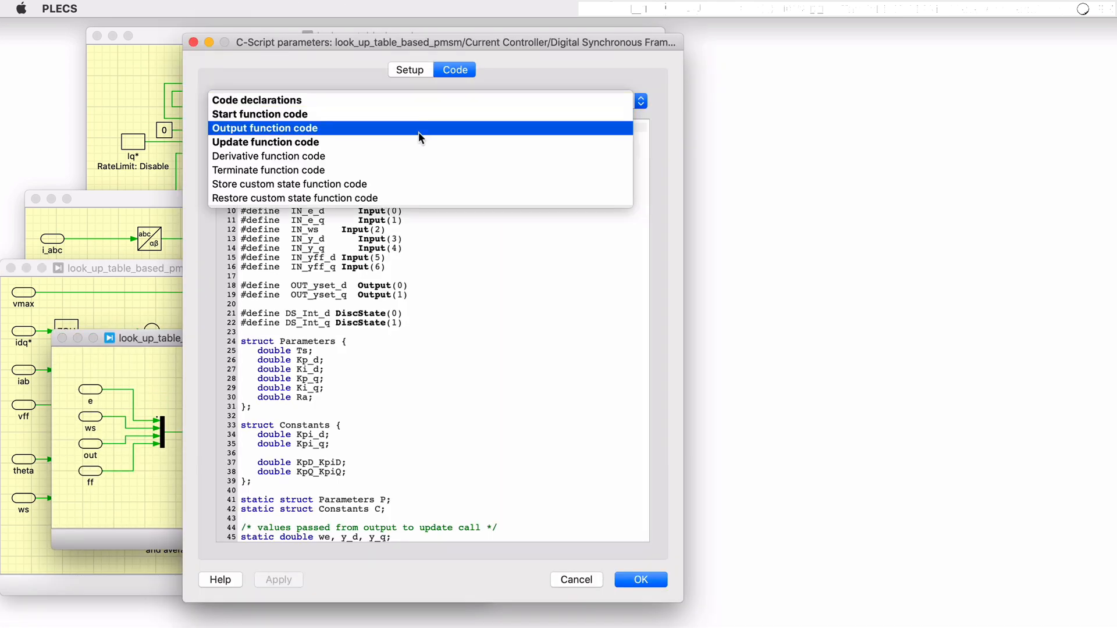
click(418, 142)
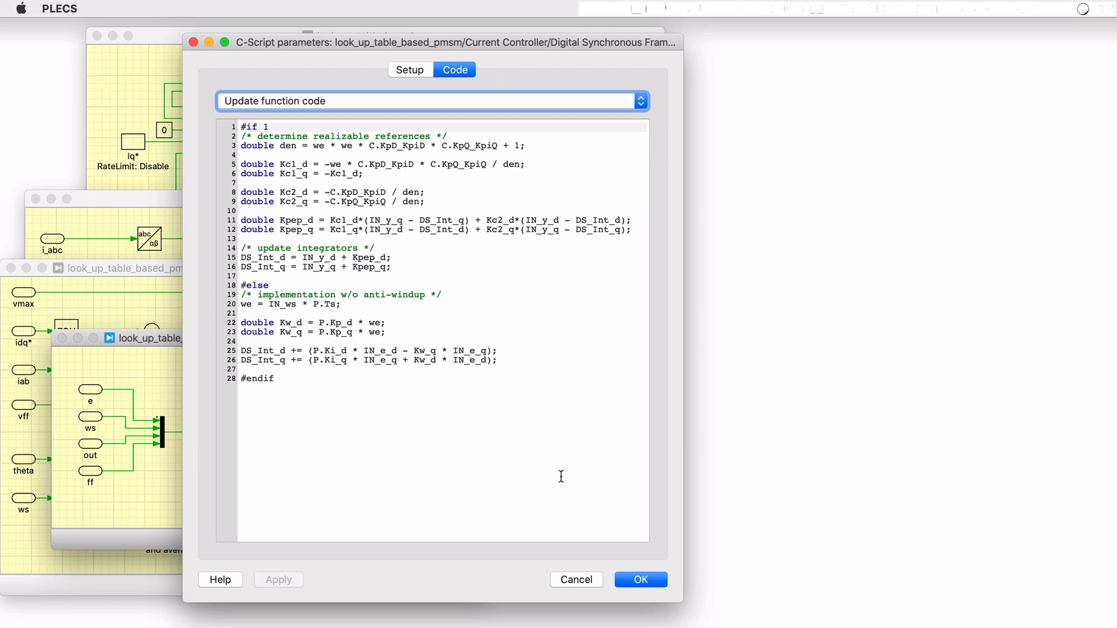
click(577, 580)
Close the regulator and Current Controller subsystems and select the Non-Excited SM machine
click(36, 308)
click(10, 269)
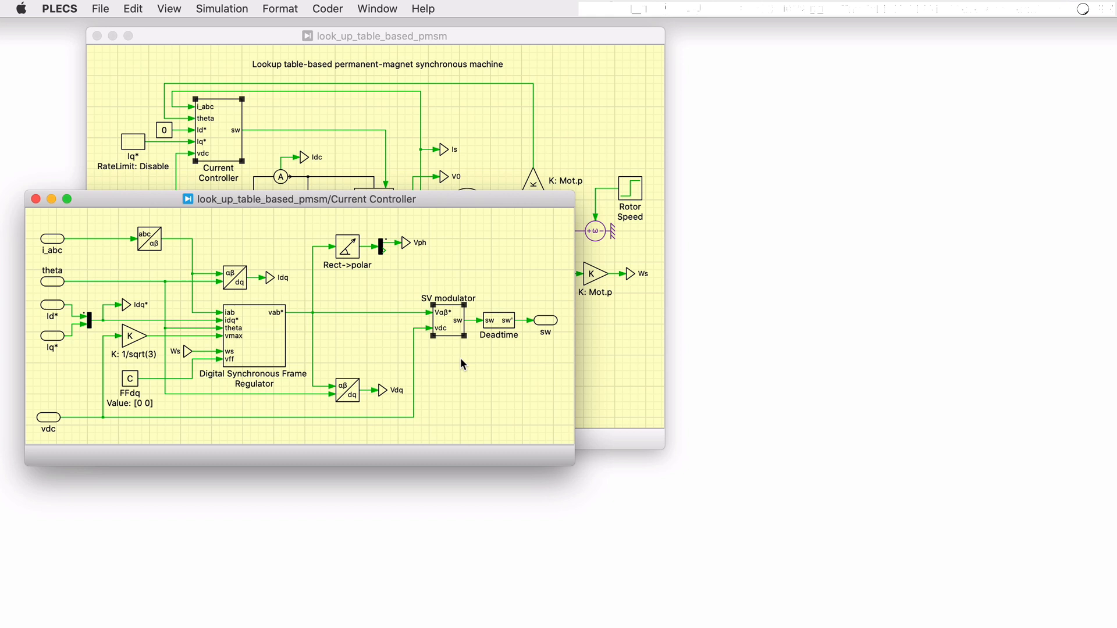
click(498, 324)
click(35, 199)
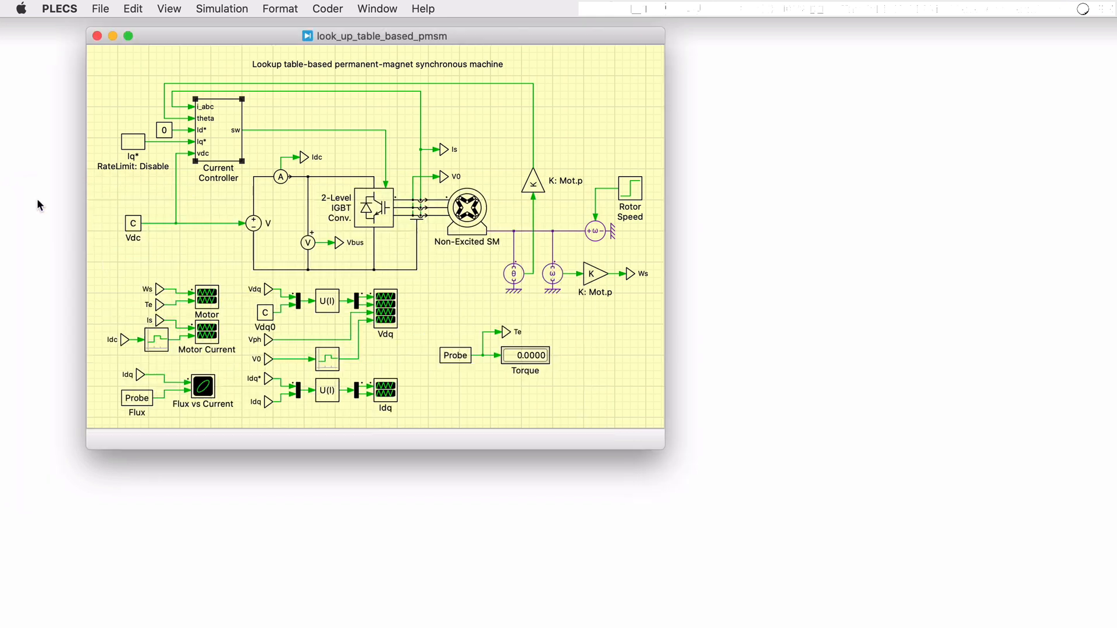
click(468, 210)
double_click(478, 225)
click(336, 122)
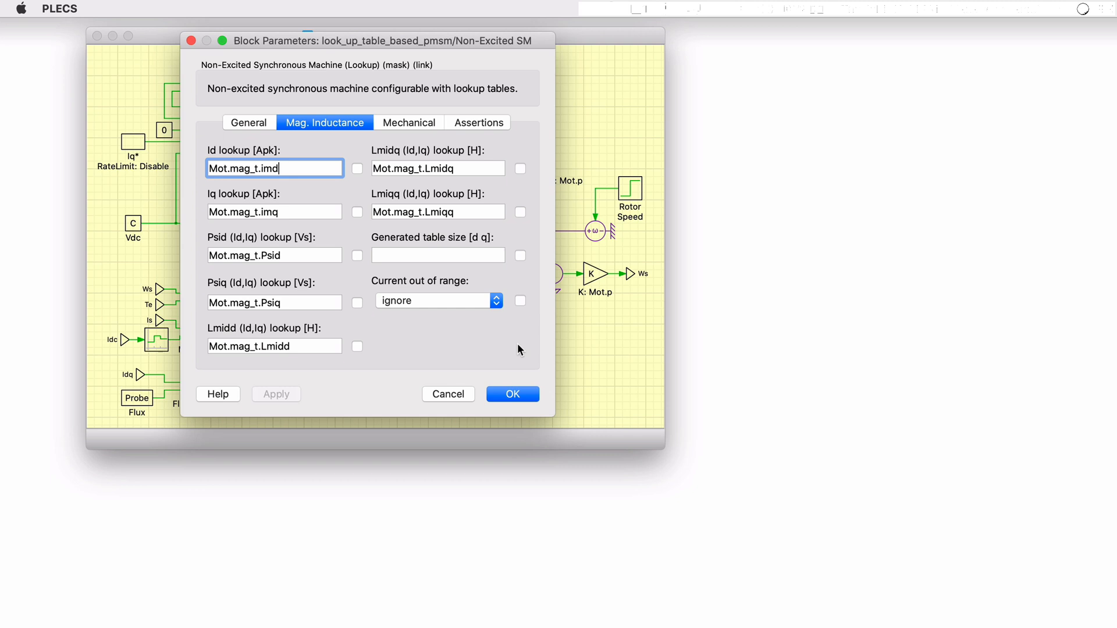
click(521, 393)
View the simulation parameters' Initialization commands and select the prius_motor_data.mat file name
click(221, 8)
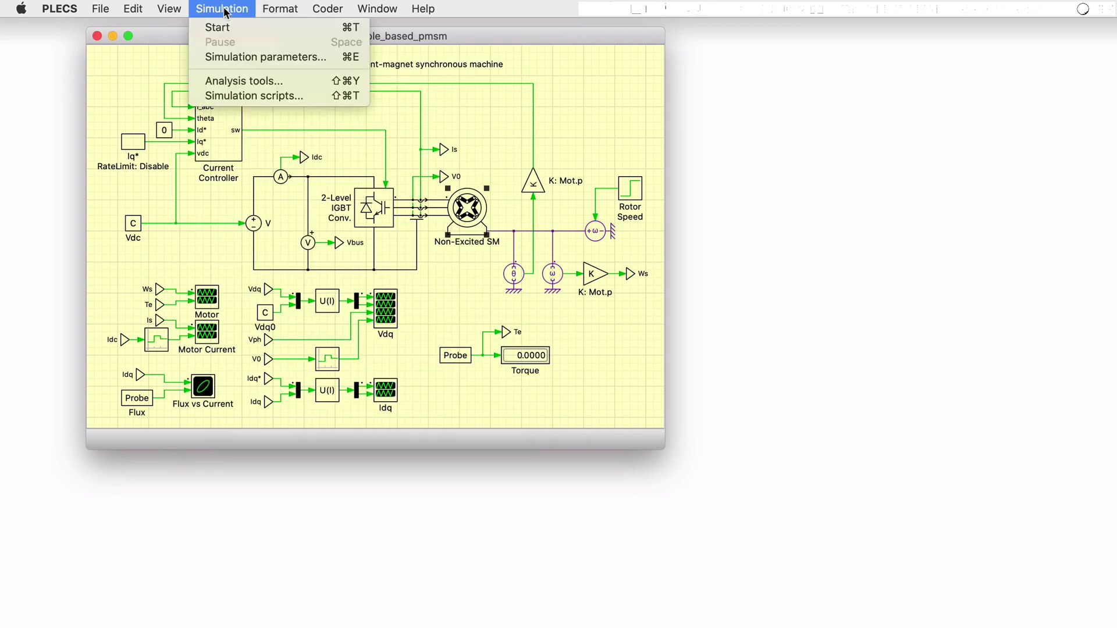
click(265, 57)
click(614, 176)
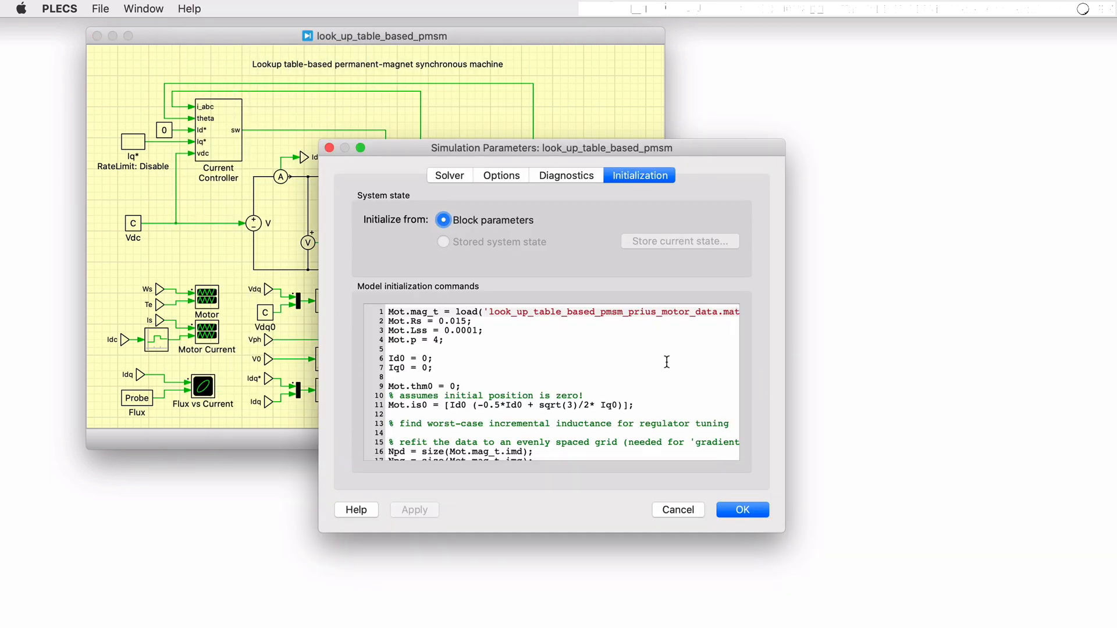
scroll(660, 350, down, 5)
scroll(664, 354, down, 5)
scroll(667, 362, down, 3)
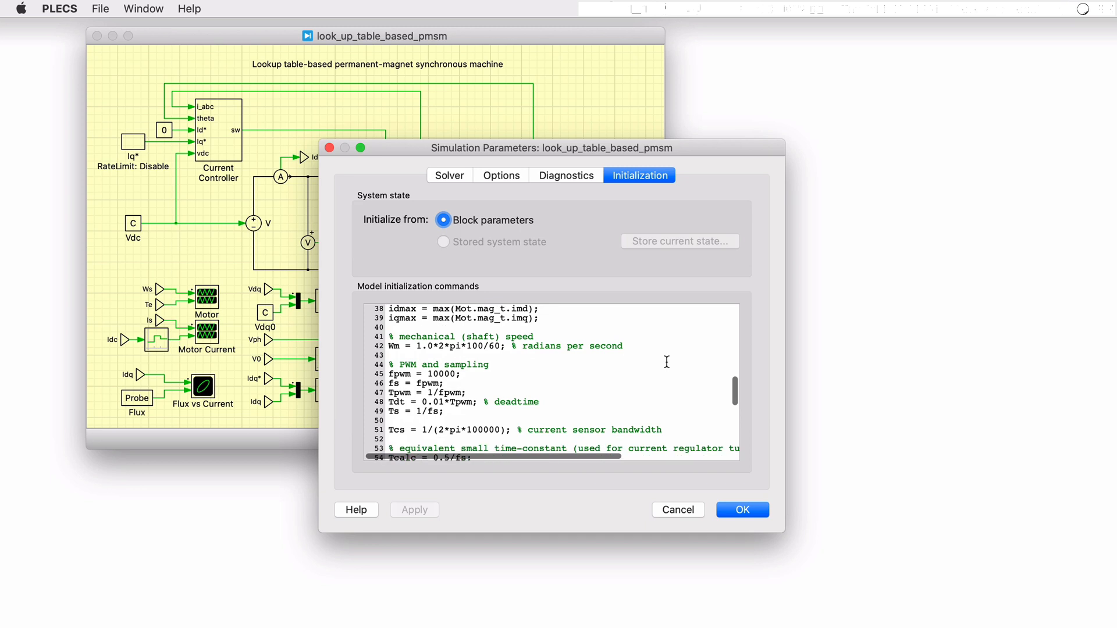
scroll(666, 361, up, 10)
scroll(667, 362, up, 3)
drag(490, 312, 739, 315)
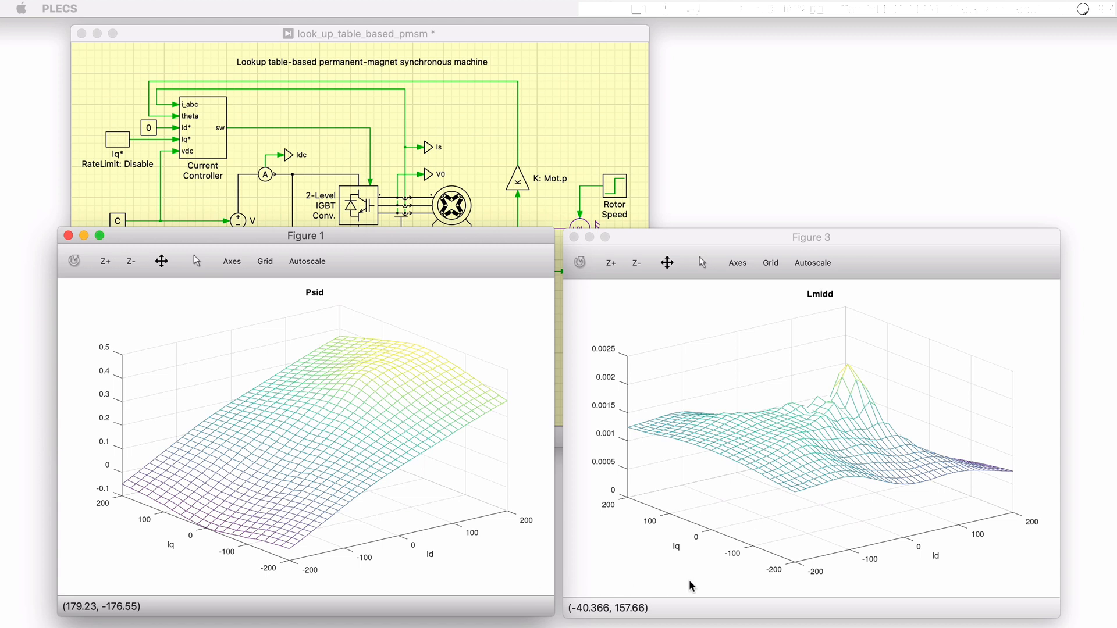
Bring the Lmidd surface plot forward, then close the Lmidd and Psid figures
click(956, 577)
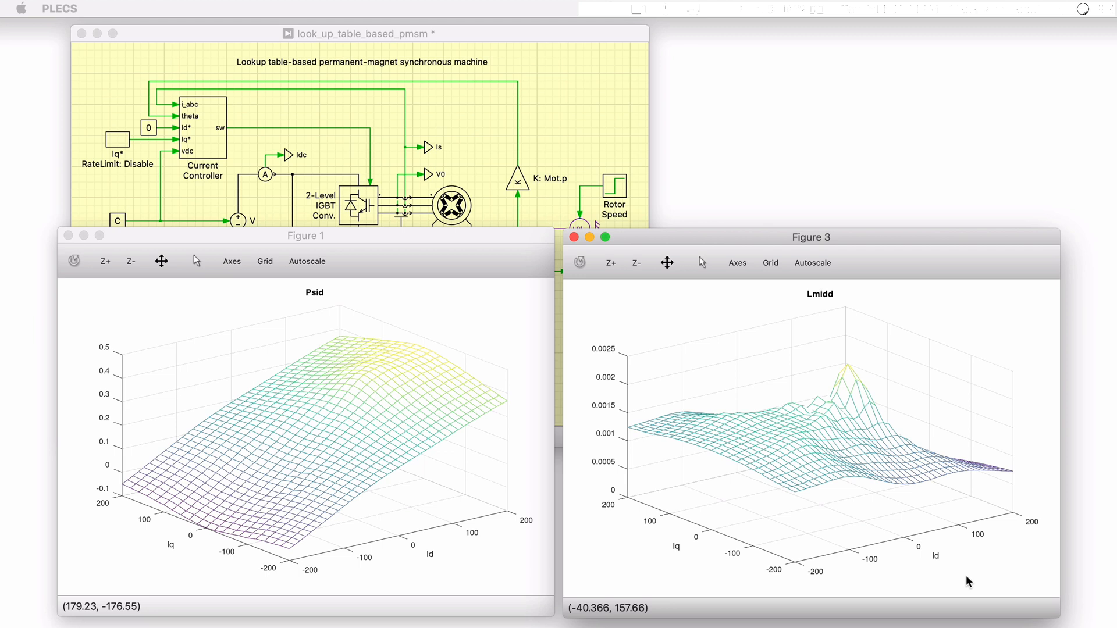
click(575, 236)
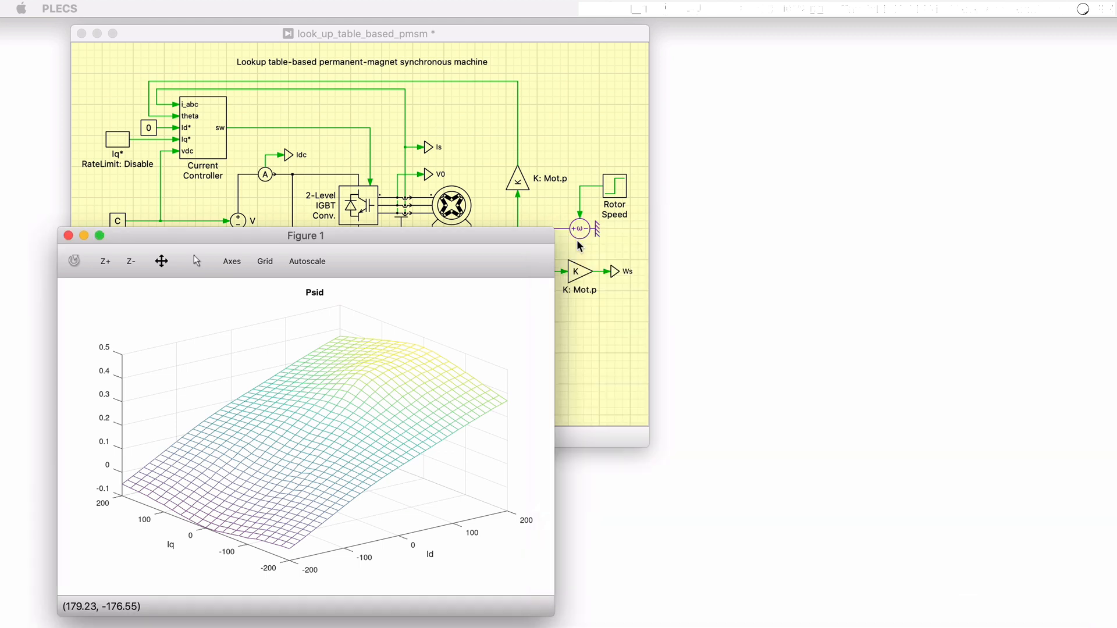
click(68, 235)
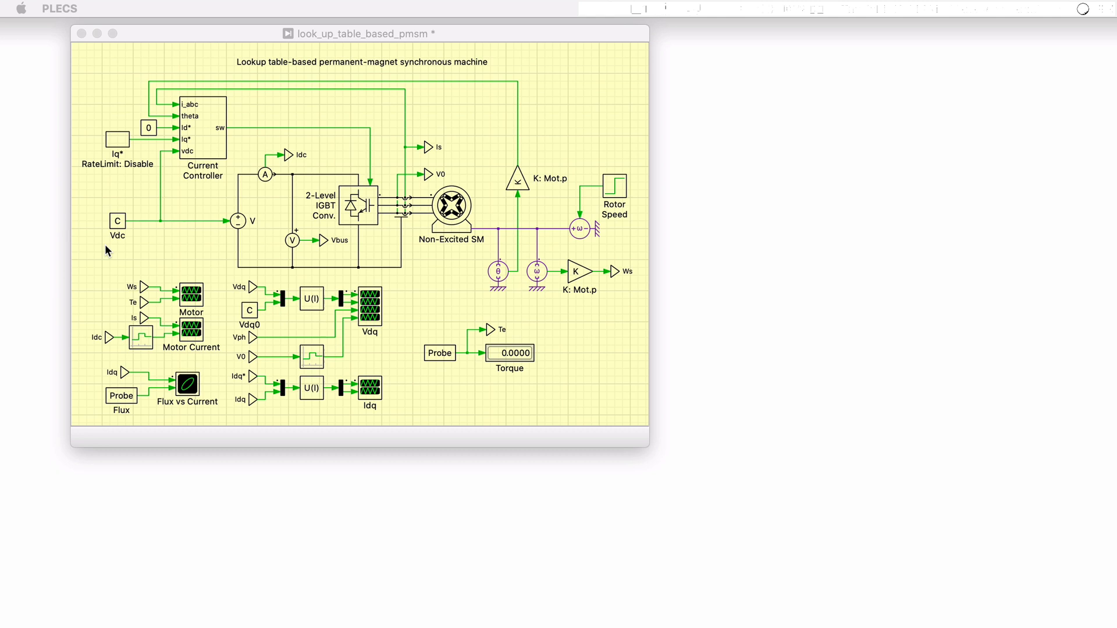
Show the Idq scope and Flux vs Current plot and run the simulation
double_click(370, 388)
double_click(188, 384)
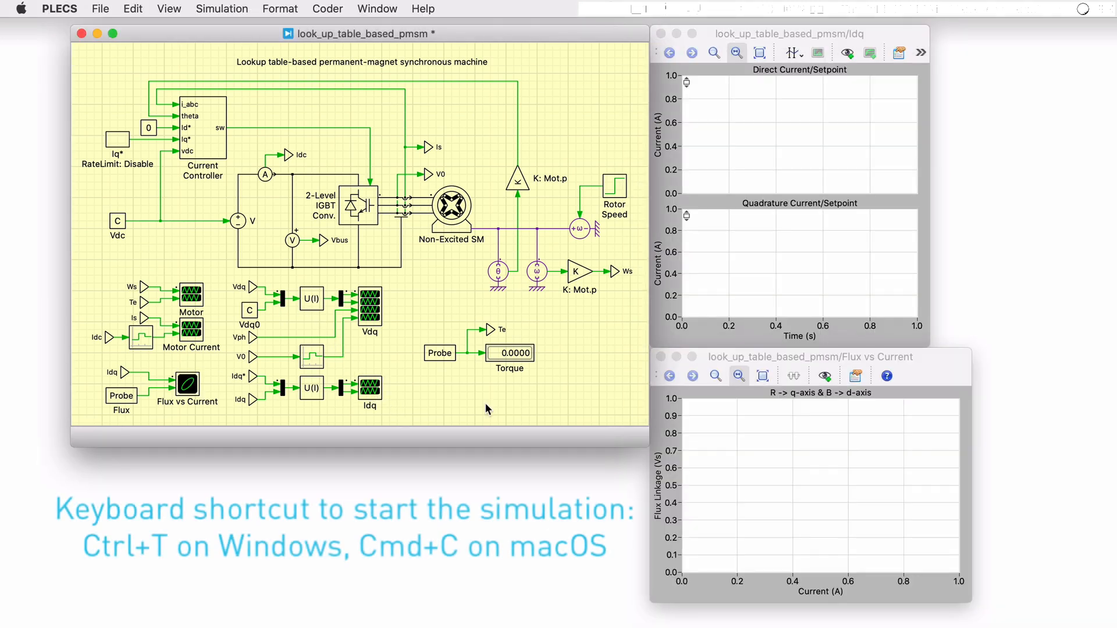
key(ctrl+t)
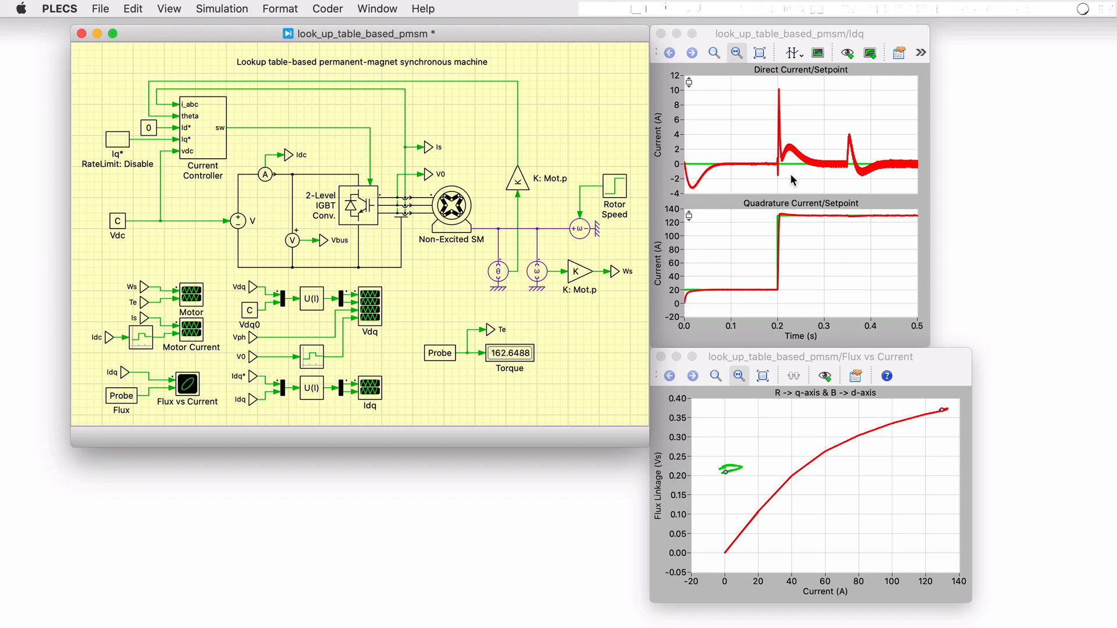
Set the Iq* block's Rate Limiter to Enable and re-run the simulation
click(120, 147)
double_click(120, 147)
click(352, 226)
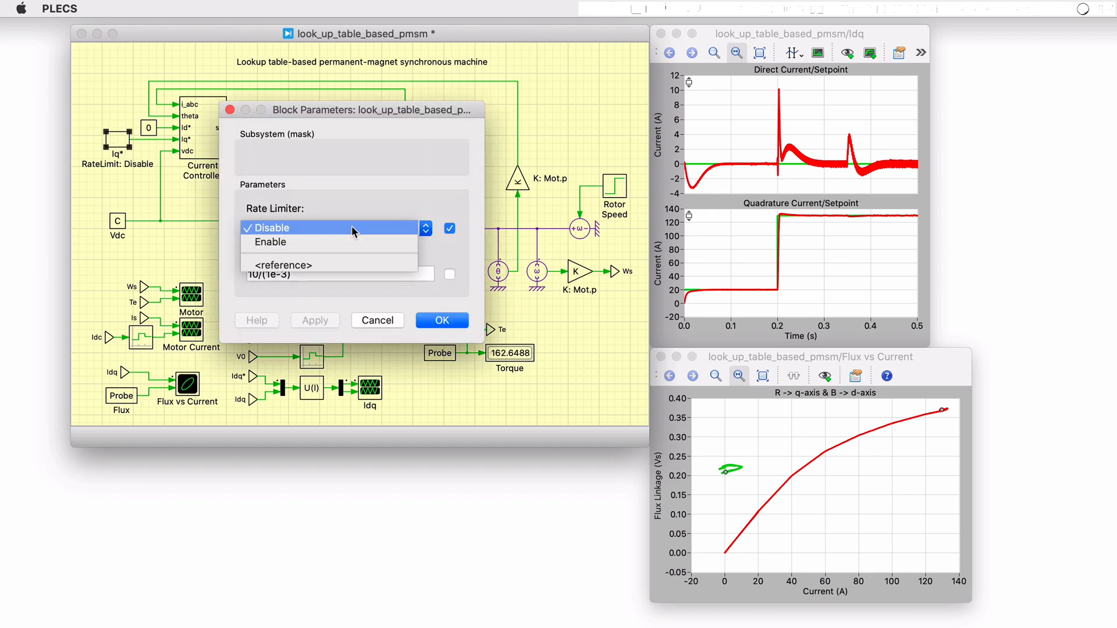
click(332, 242)
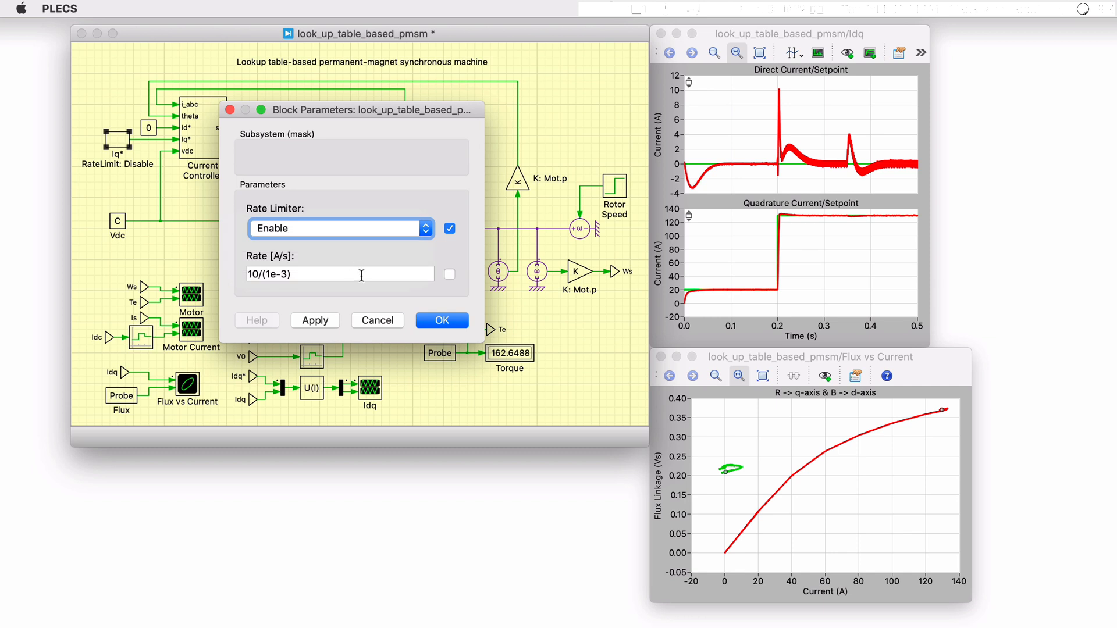
click(315, 321)
click(442, 321)
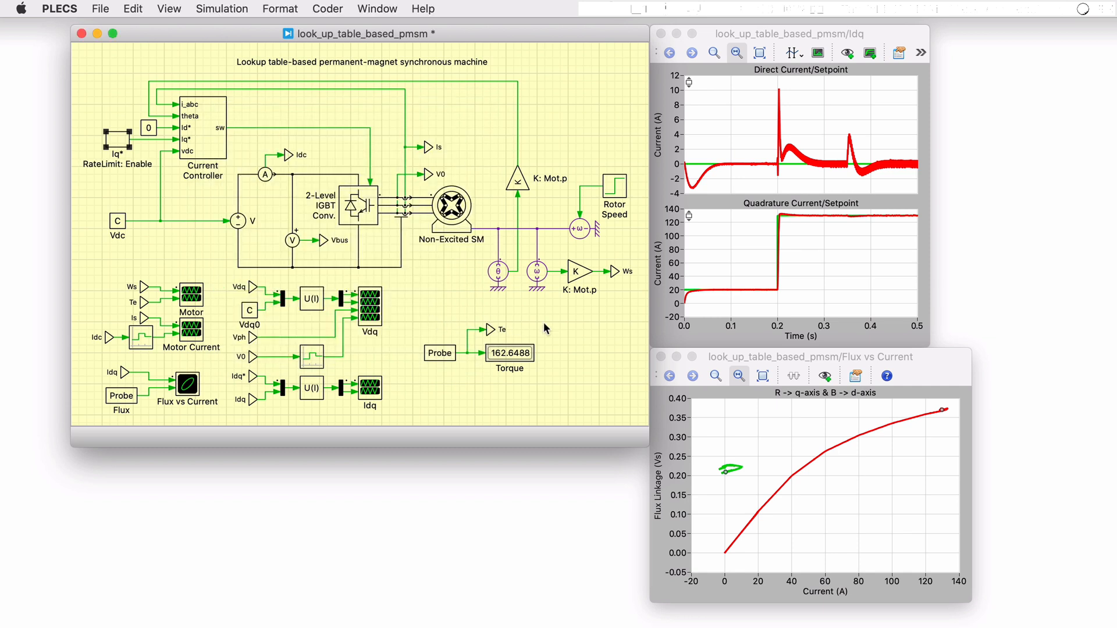
key(super+t)
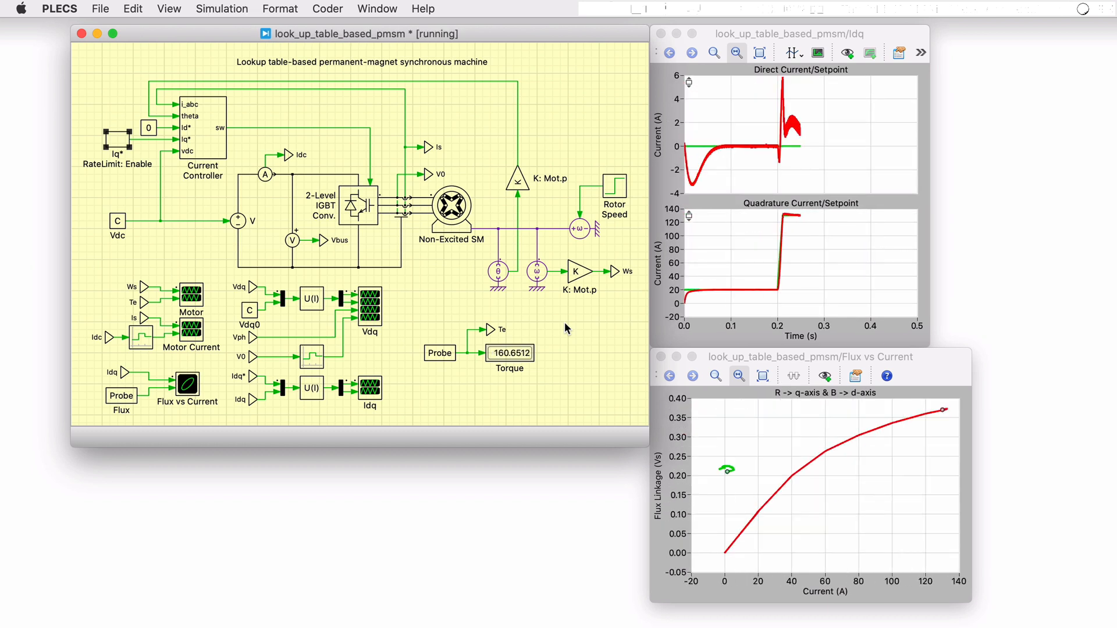